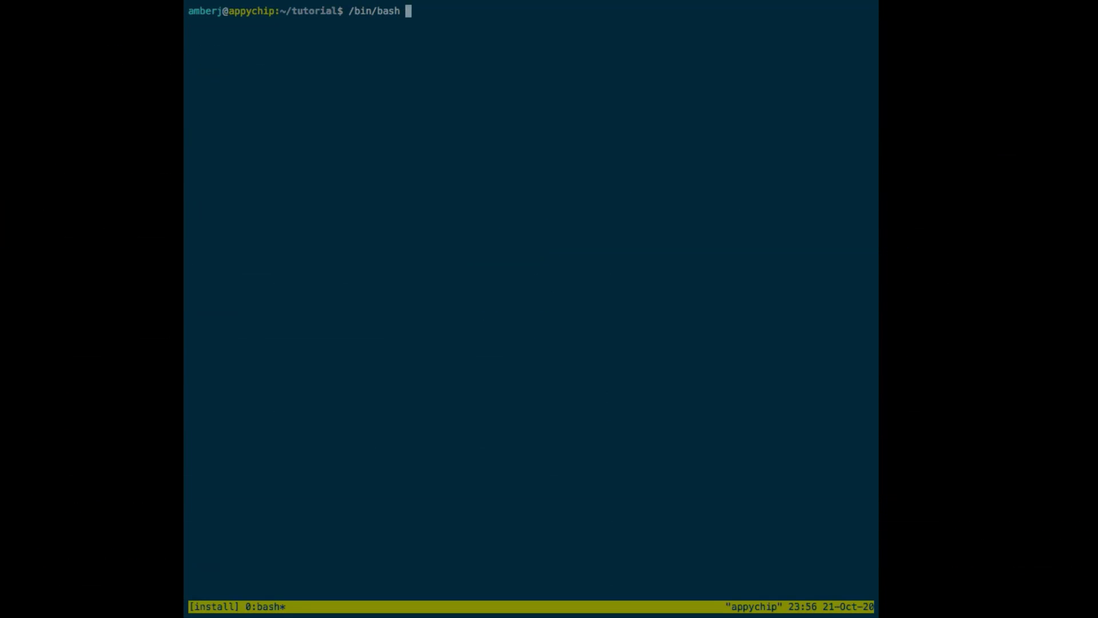
type("-c \"$(")
type("curl -fsSL https://raw.g")
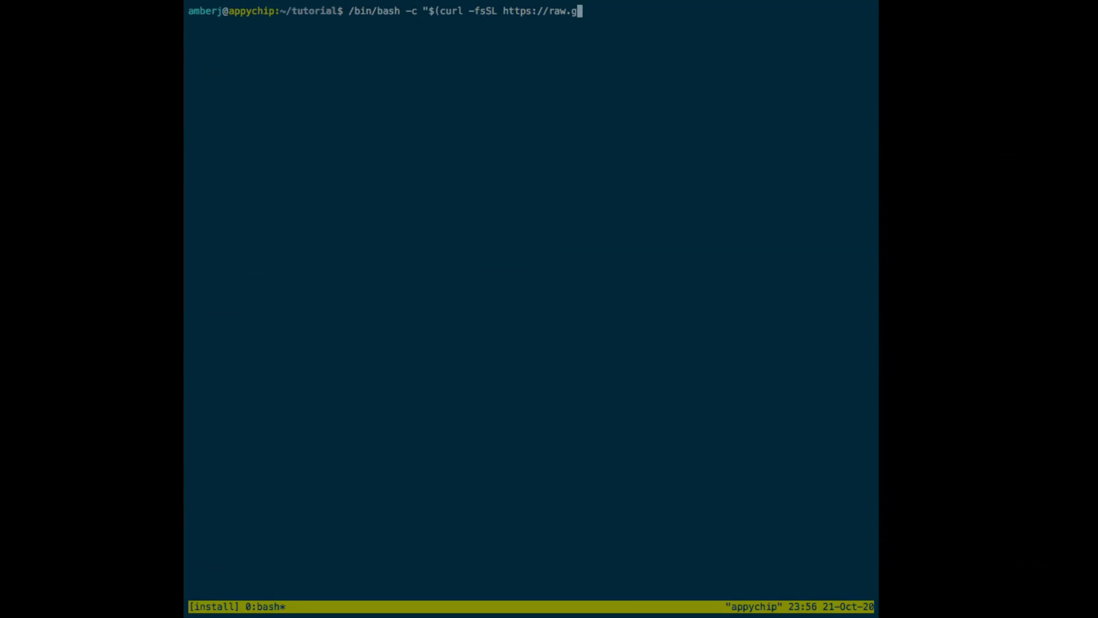
type("ithubusercontent.com/Hom")
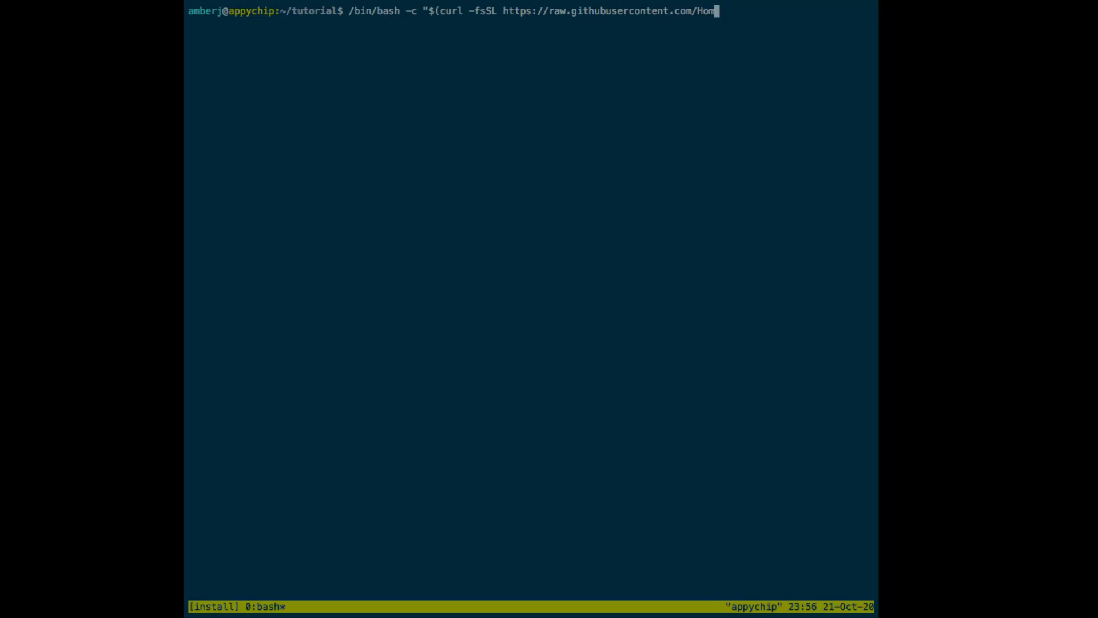
type("ebrew/install/master/inst")
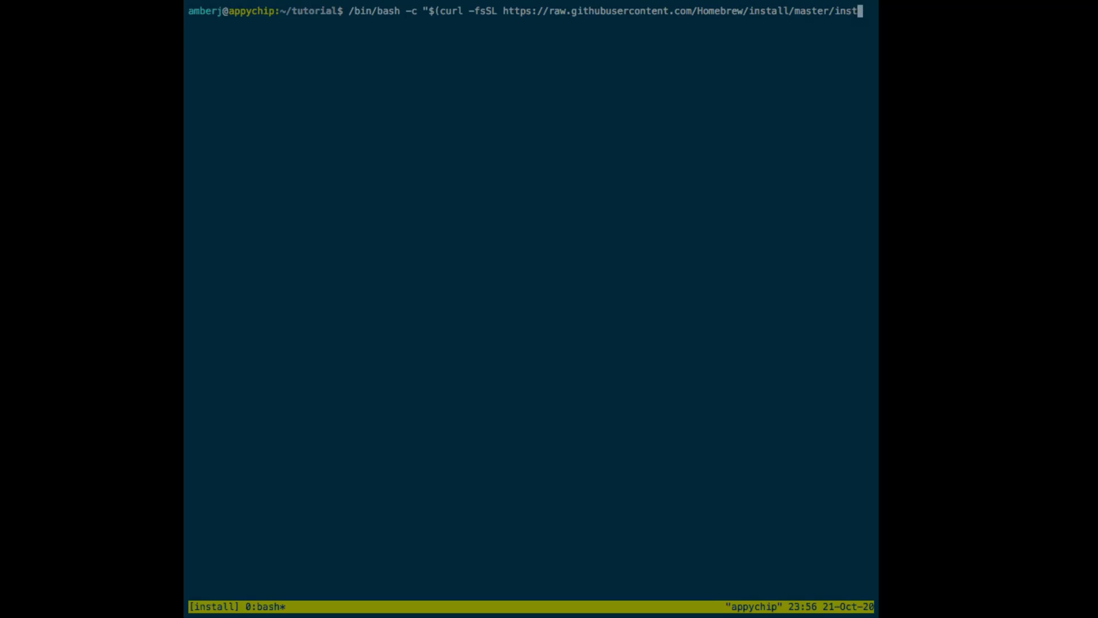
type("all.sh)\" </dev/null")
Run the curl-based Homebrew install script with /bin/bash -c
key("Return")
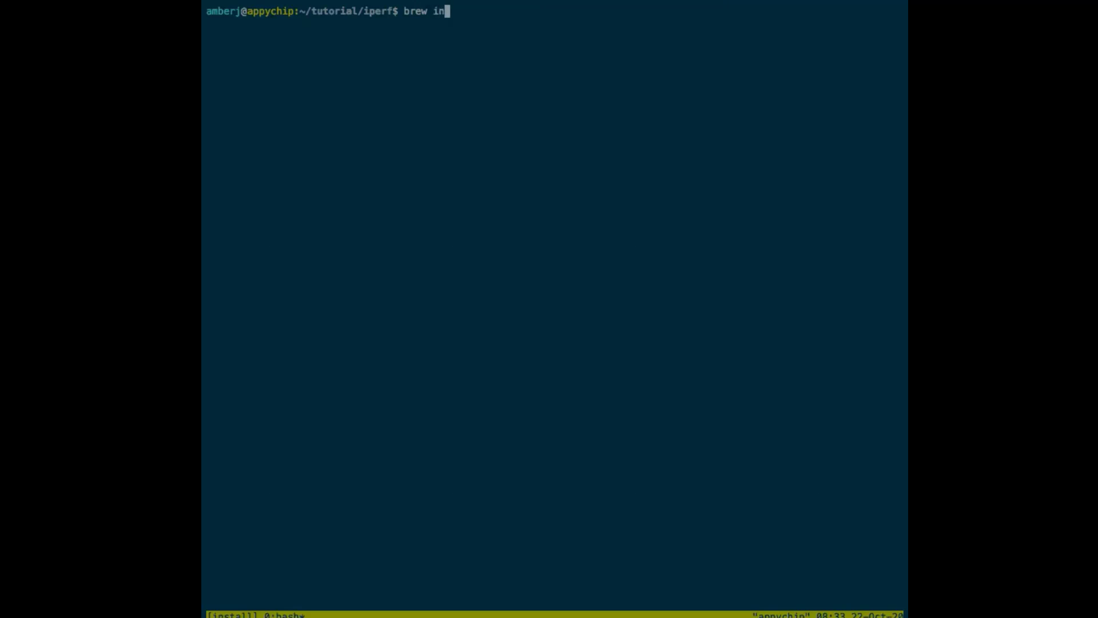
type("nstall i")
type("perf")
Run 'brew install iperf' to install iperf 2.0.13
key("Return")
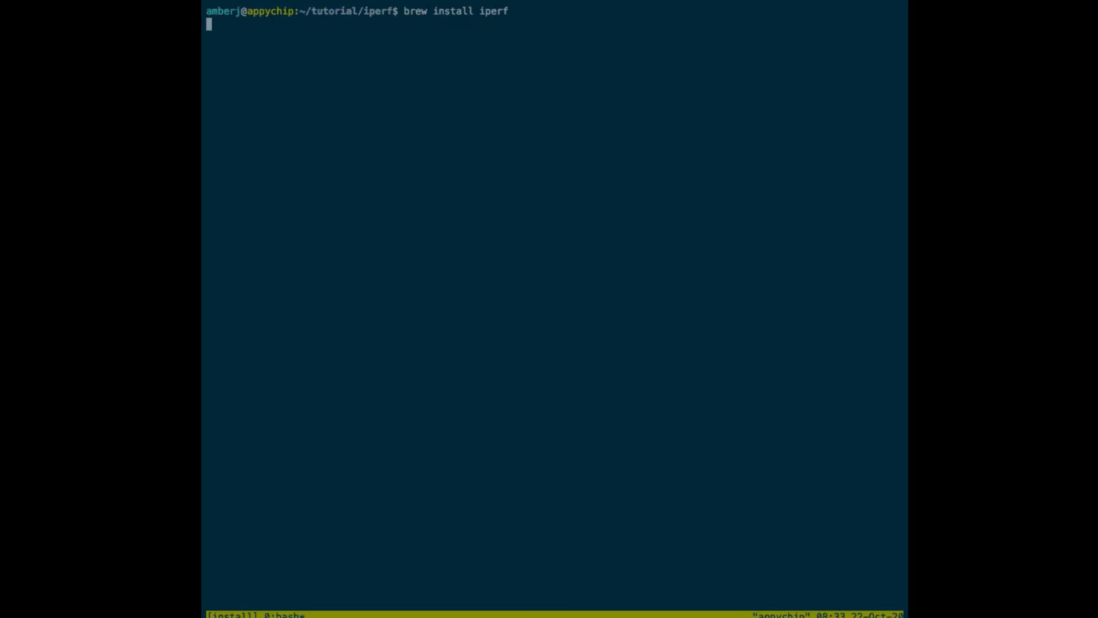